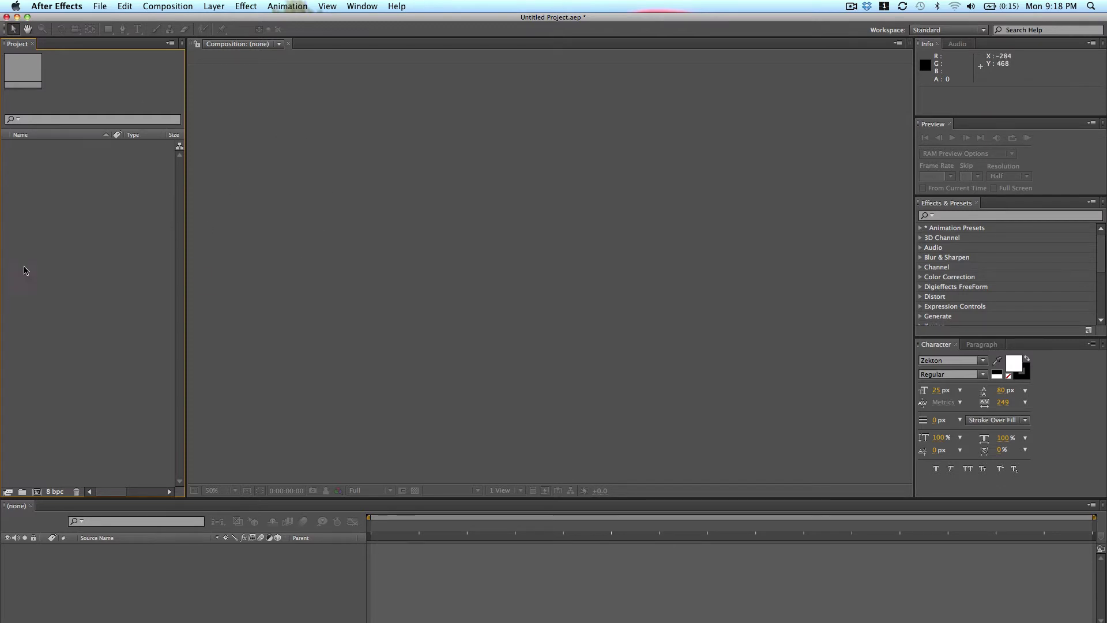
Step: Start a new composition named 'Practice After Effects' and bring up its Preset list
left_click(165, 6)
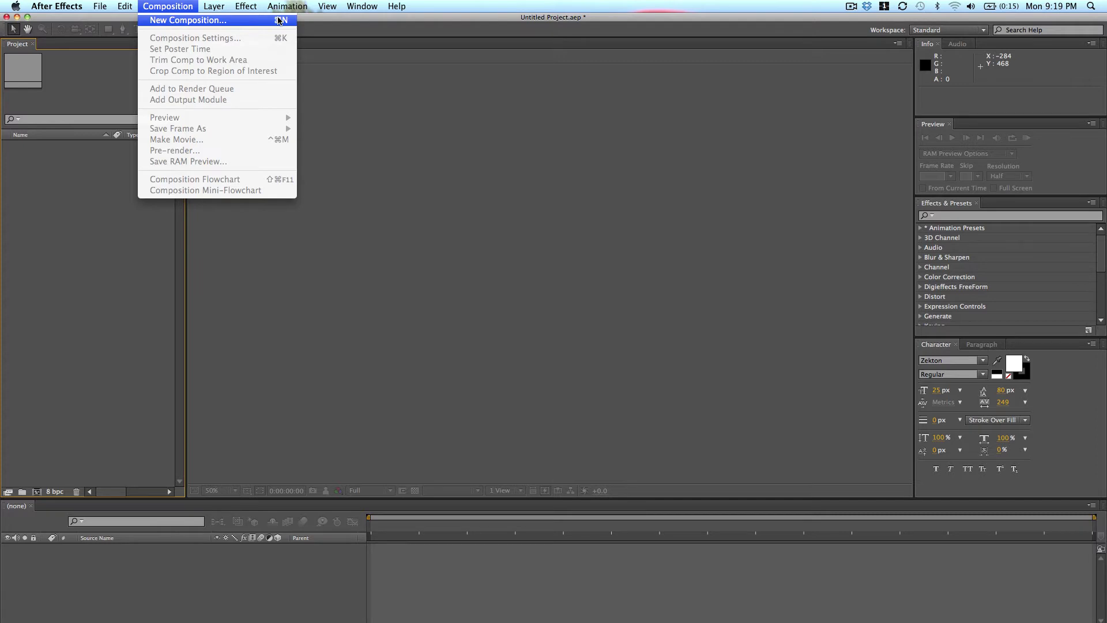
left_click(31, 392)
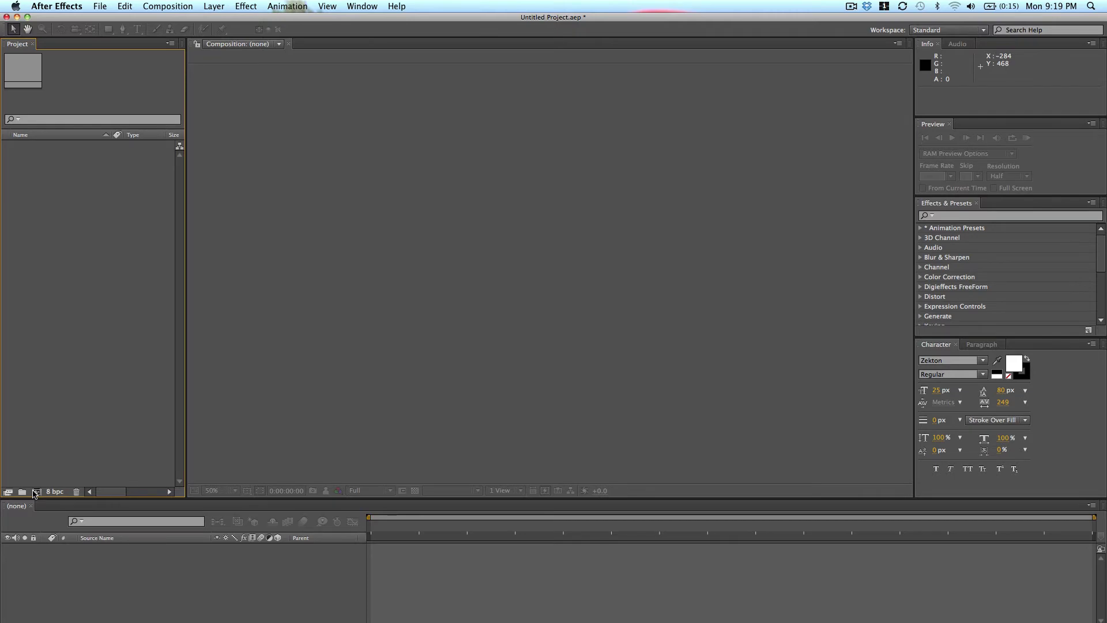
left_click(35, 491)
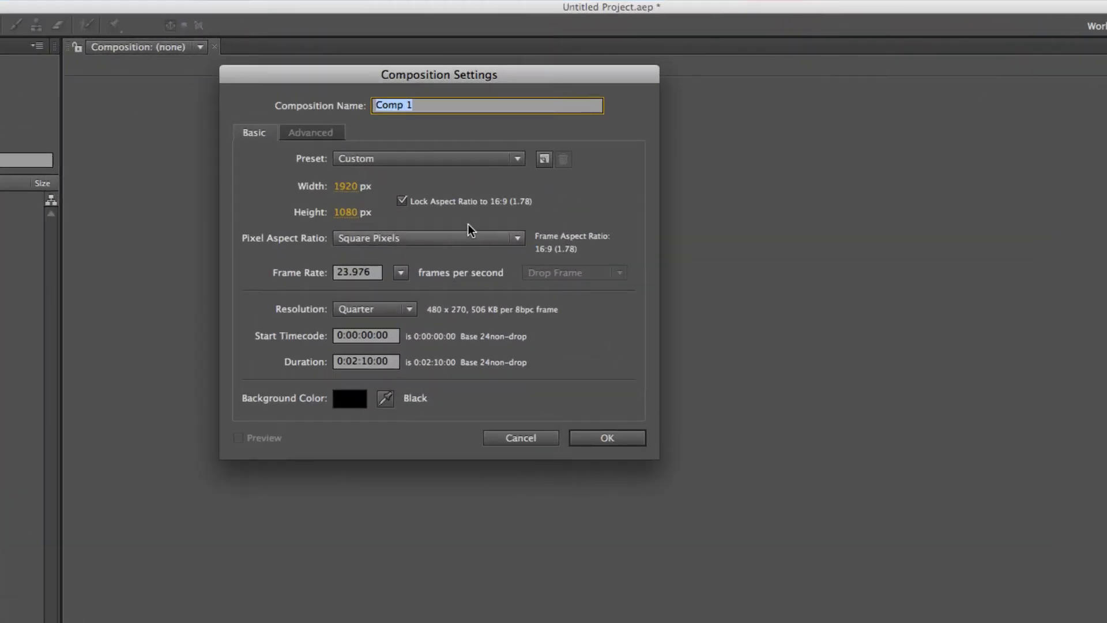
left_click_drag(547, 67, 638, 144)
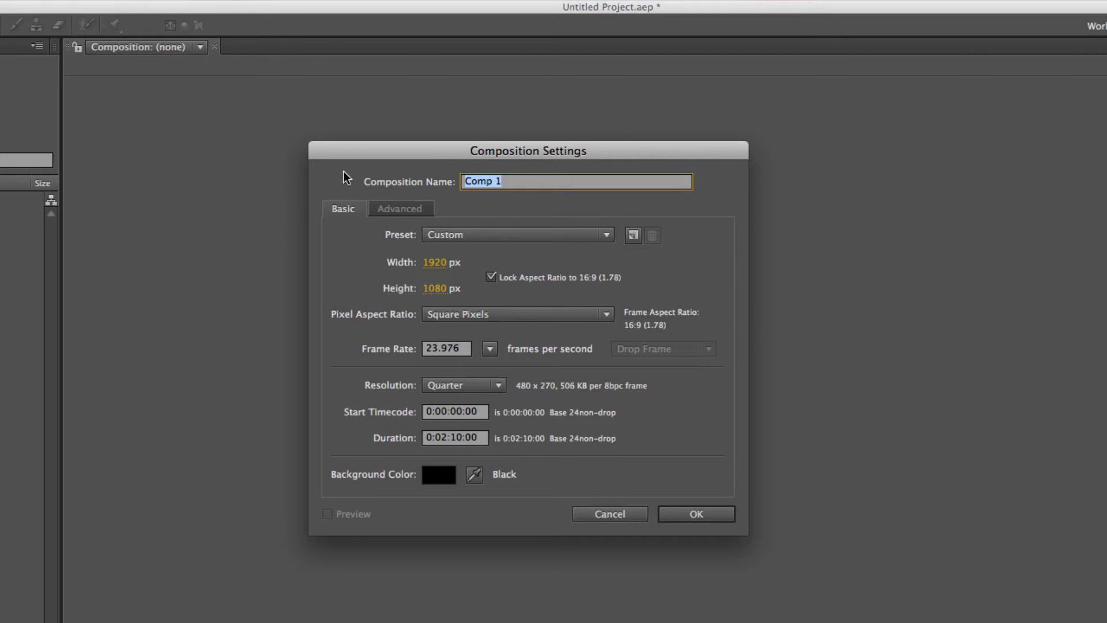
type("Practice After Effects")
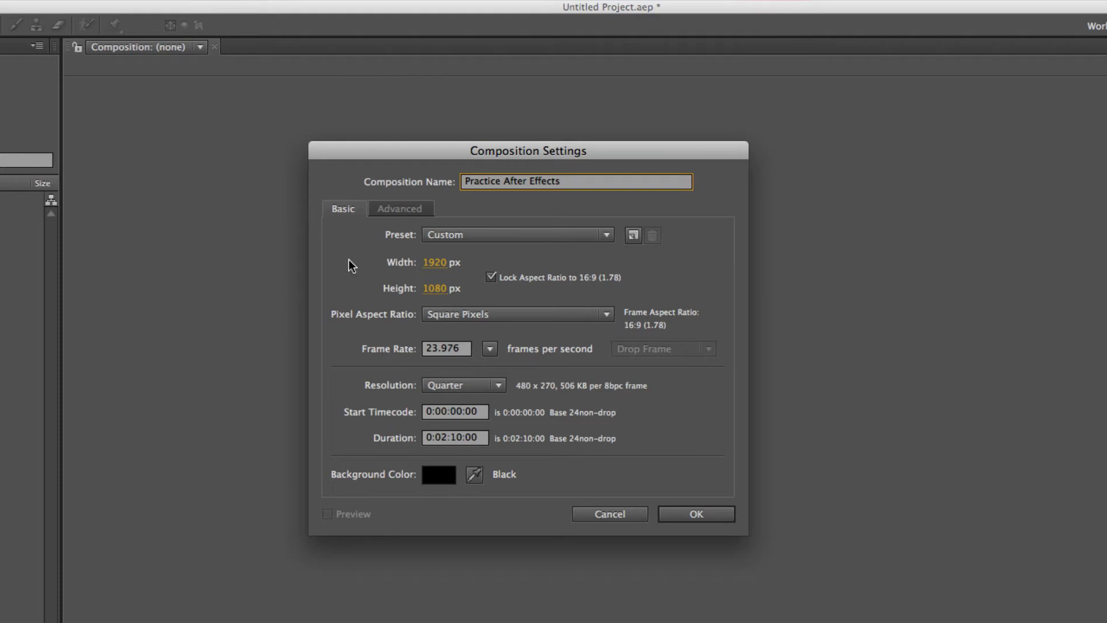
left_click(448, 233)
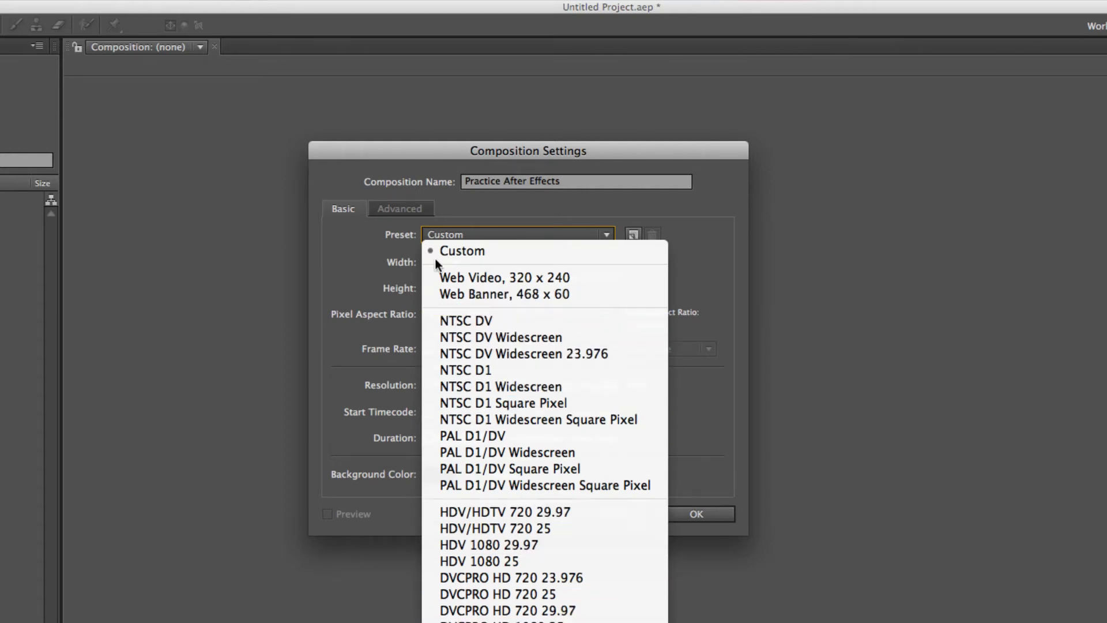
Step: Dismiss the Preset list, leaving the preset at Custom
left_click(387, 260)
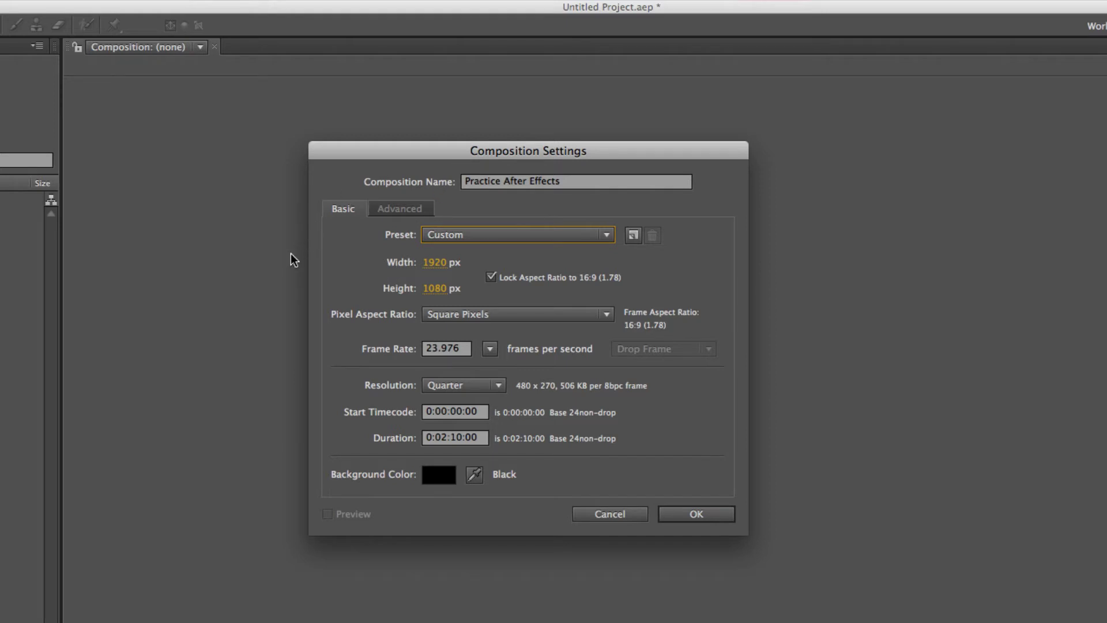
Step: Try width 1280 with height 330, lock that ratio, and scrub the width larger
left_click(437, 264)
type("1280")
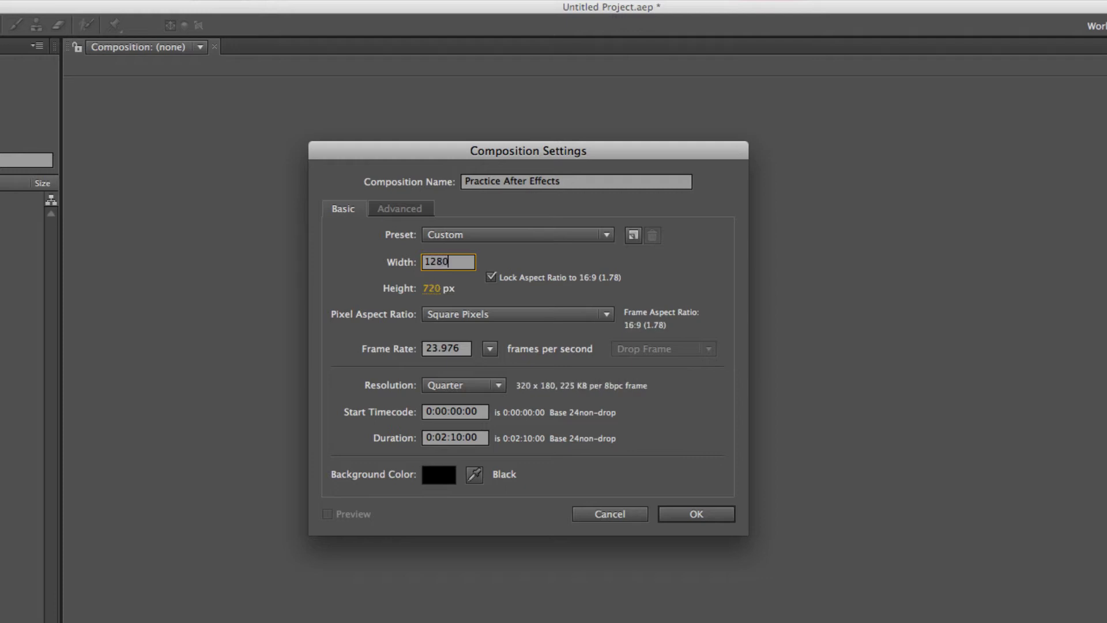
key("Tab")
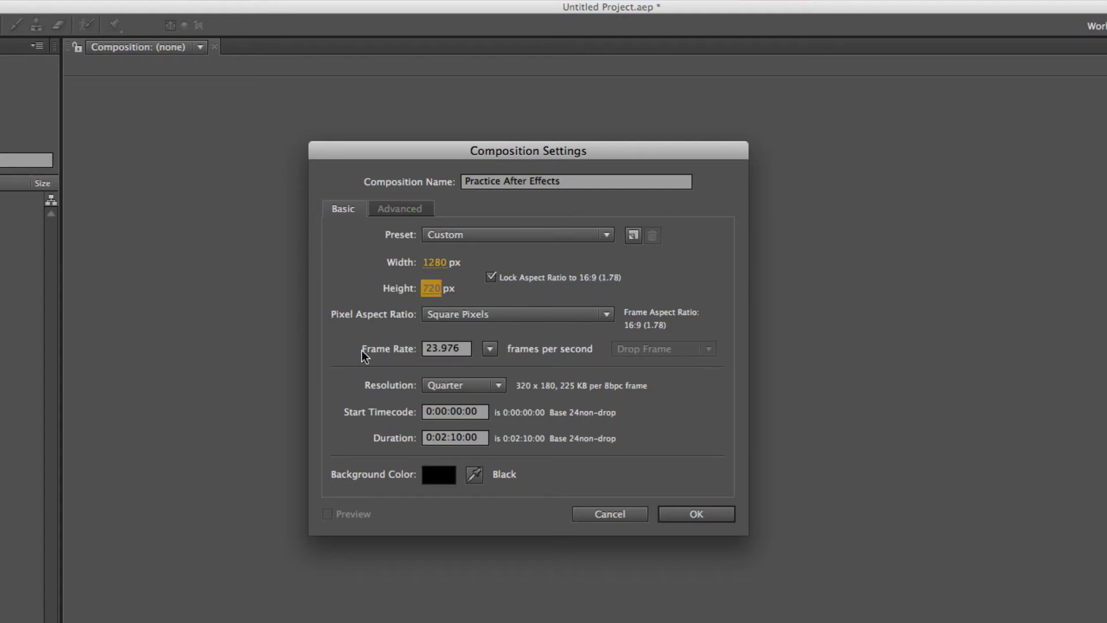
left_click(490, 277)
left_click(499, 277)
left_click(435, 291)
type("330")
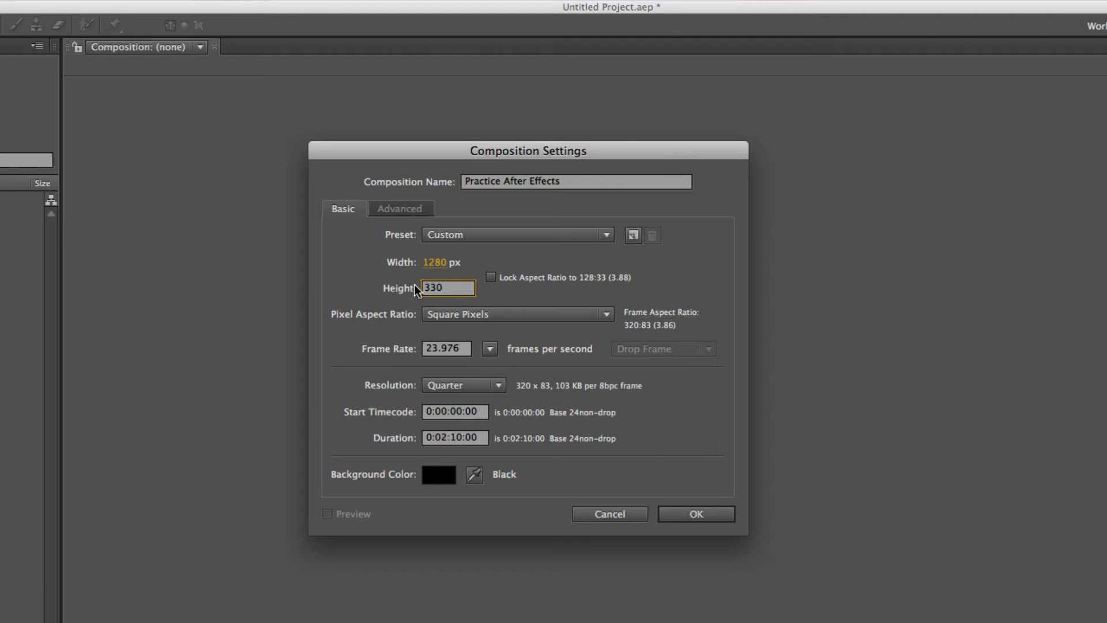
key("Return")
left_click(490, 277)
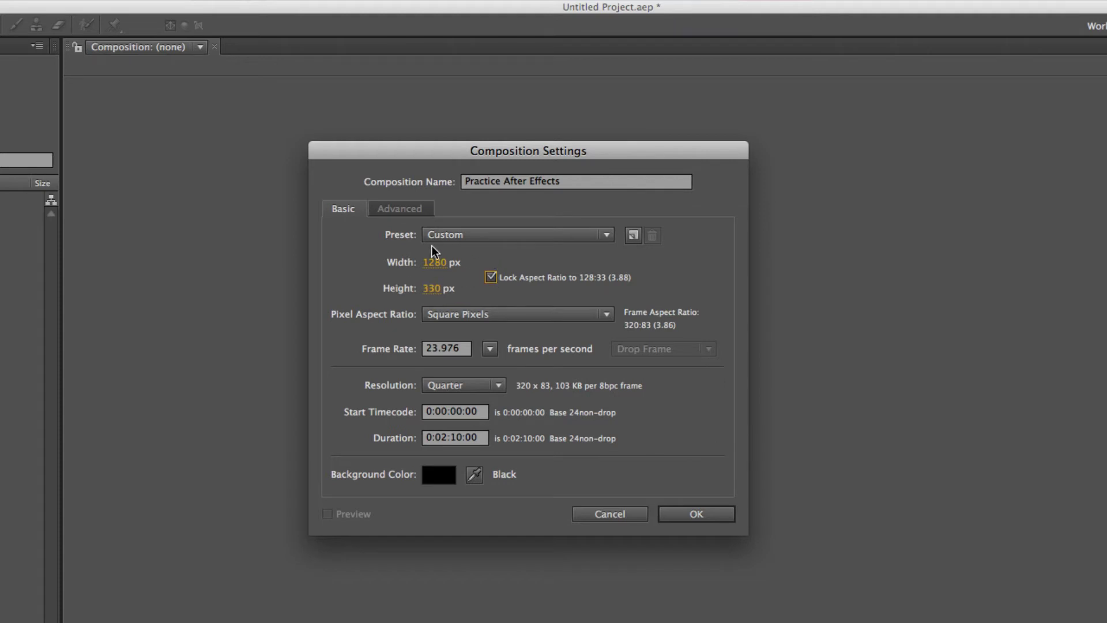
left_click_drag(434, 262, 810, 276)
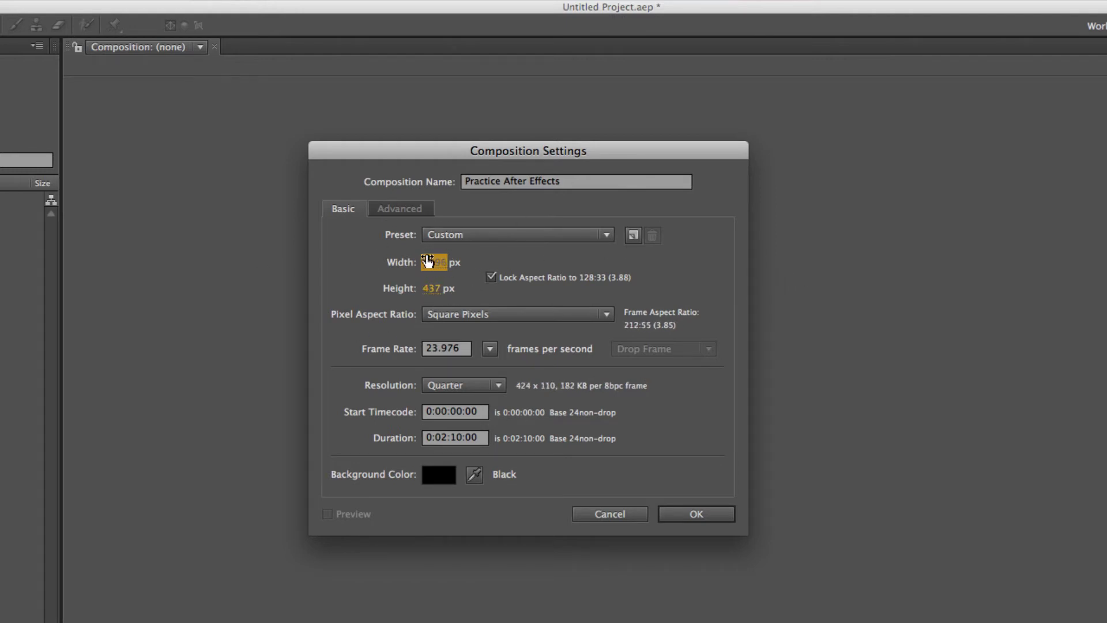
left_click_drag(427, 261, 568, 251)
Step: Set the size to 1920×1080, then 1280×720 with the 16:9 aspect ratio locked
left_click(491, 277)
left_click(433, 264)
type("1920")
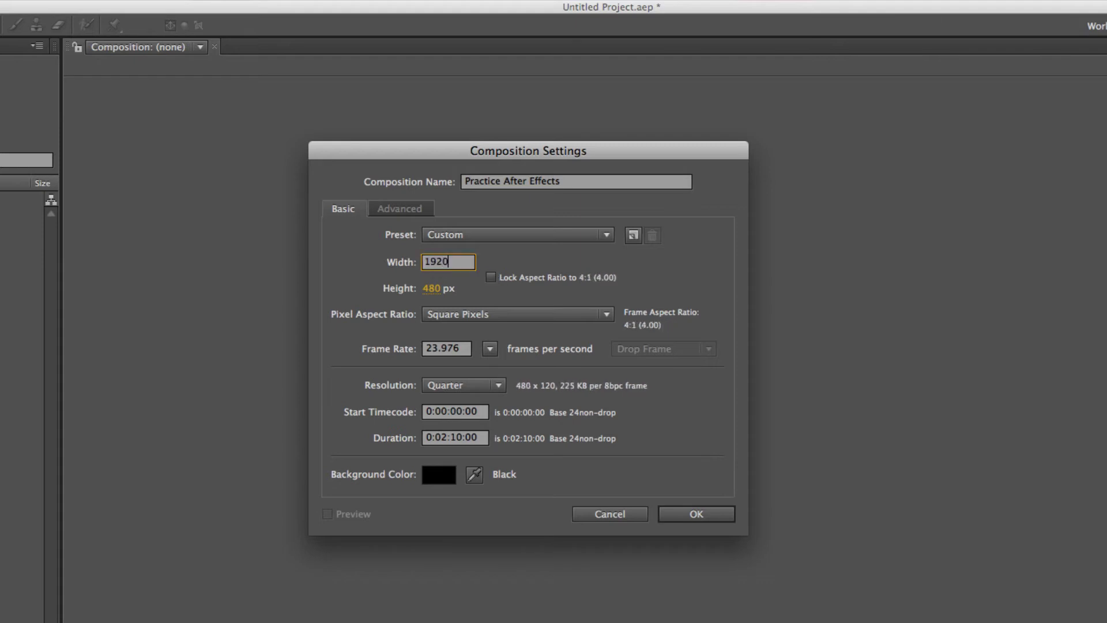
key("Tab")
type("1080")
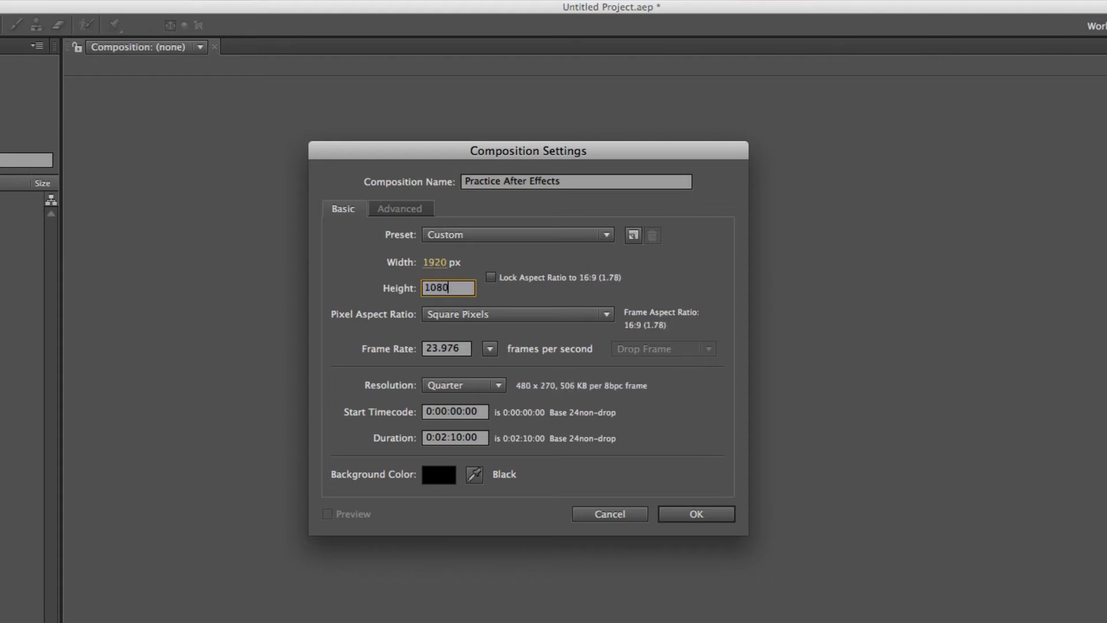
left_click(444, 264)
type("1280")
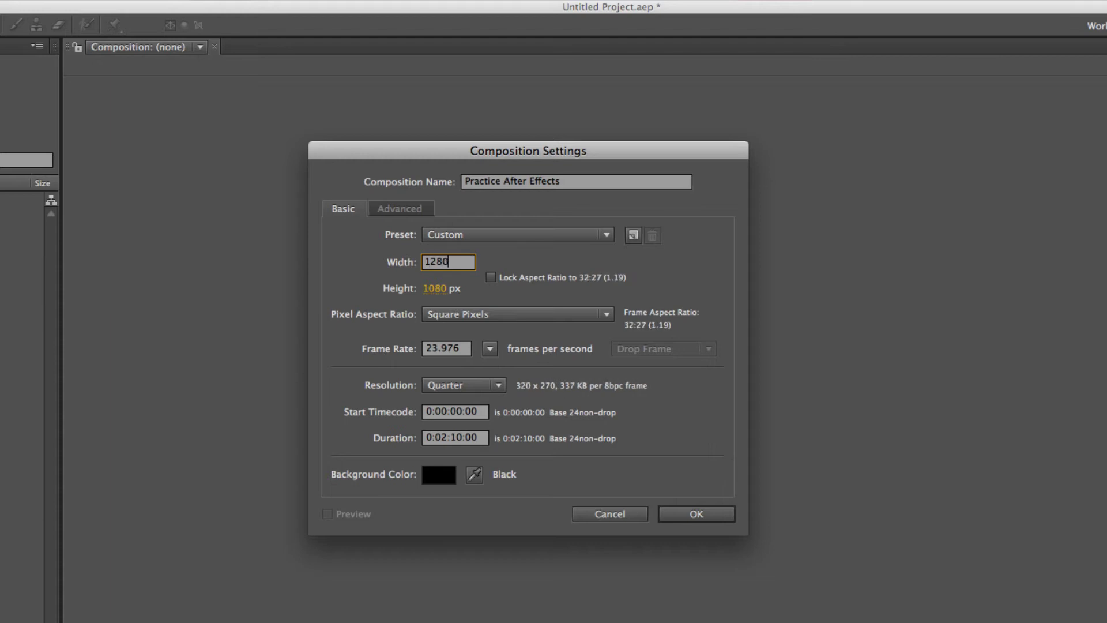
key("Tab")
type("720")
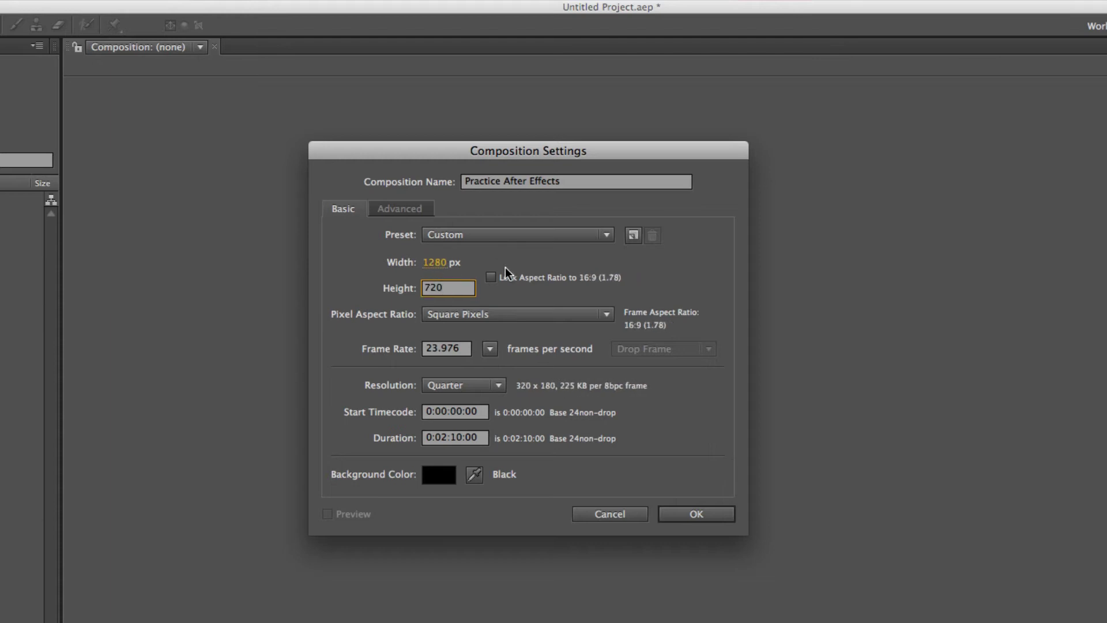
left_click(491, 277)
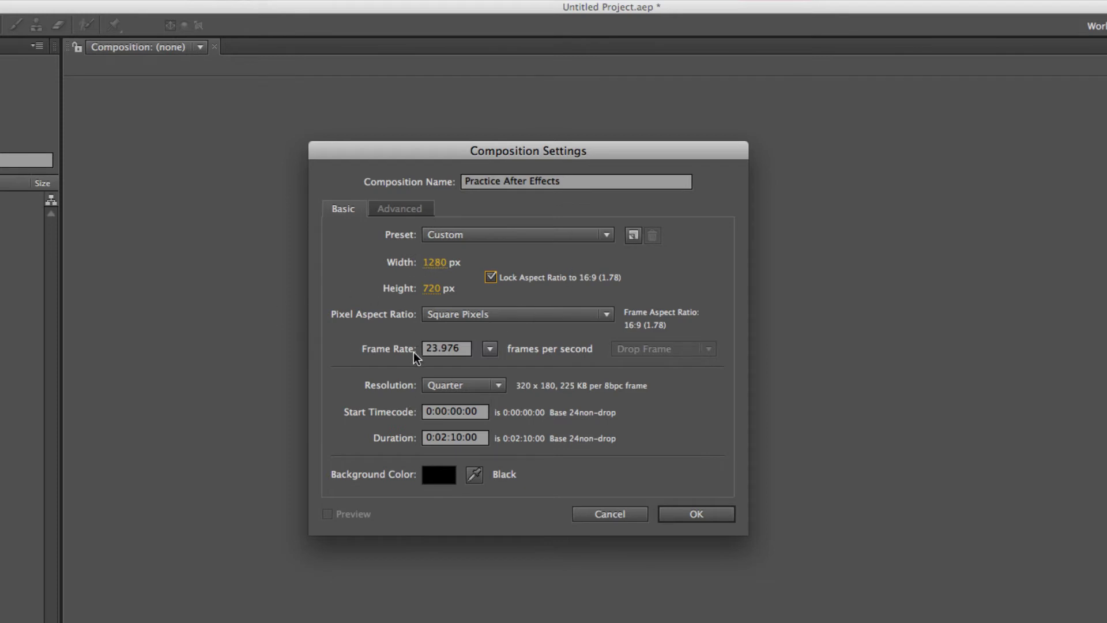
left_click(454, 315)
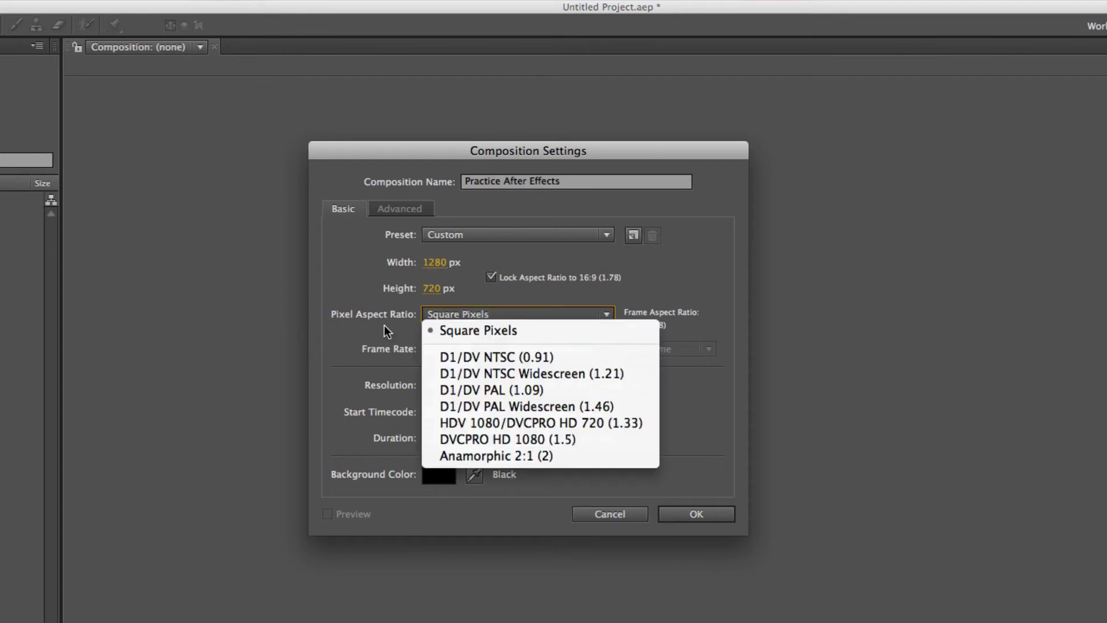
left_click(466, 330)
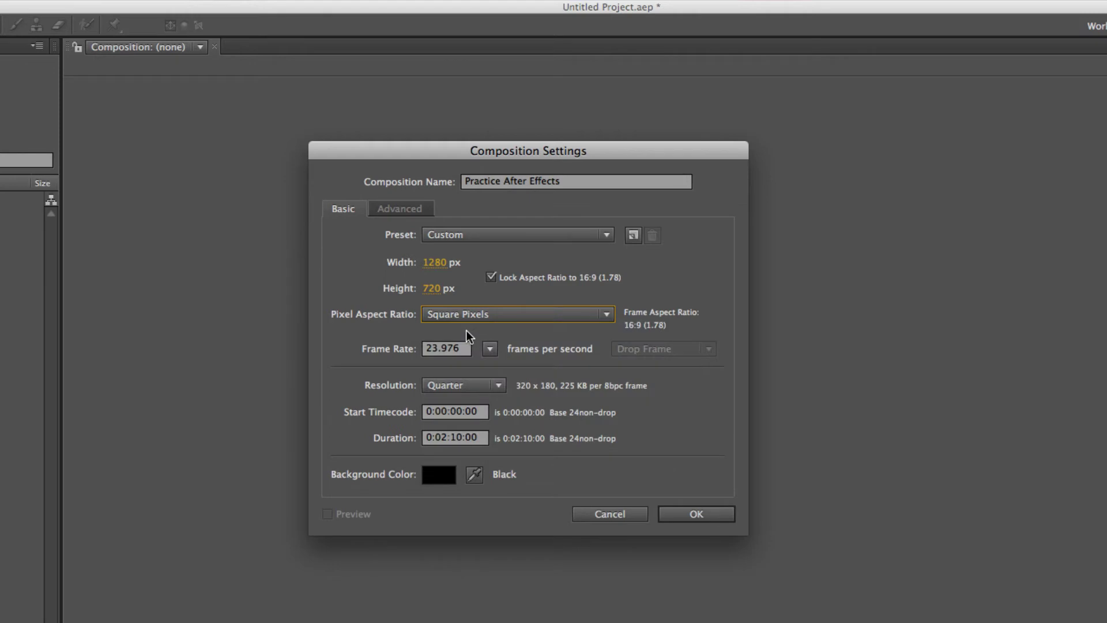
left_click(490, 349)
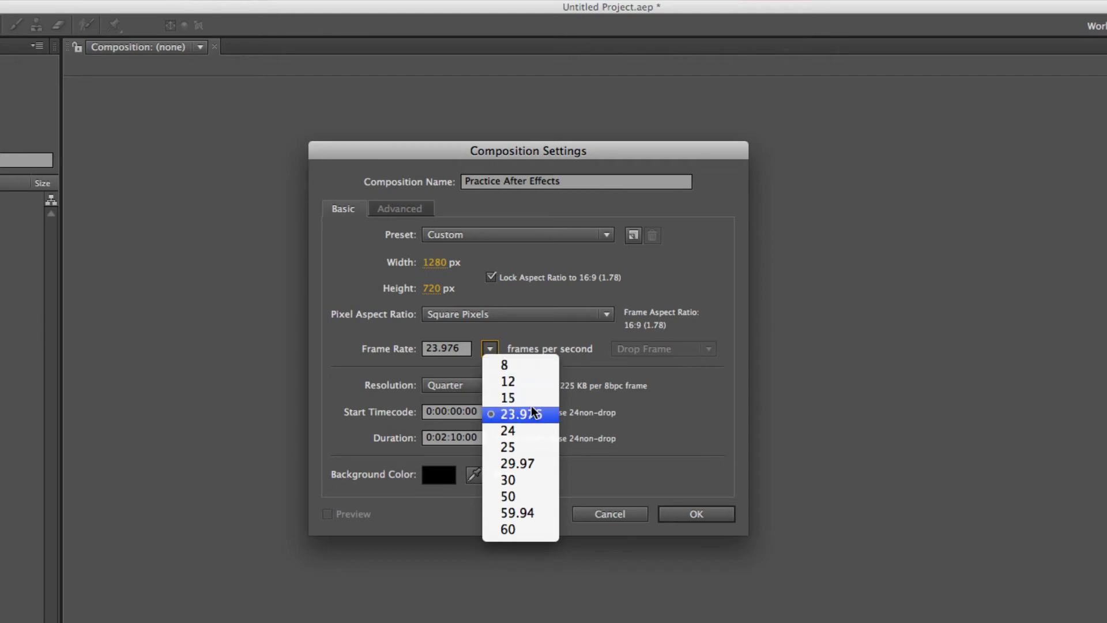
left_click(365, 341)
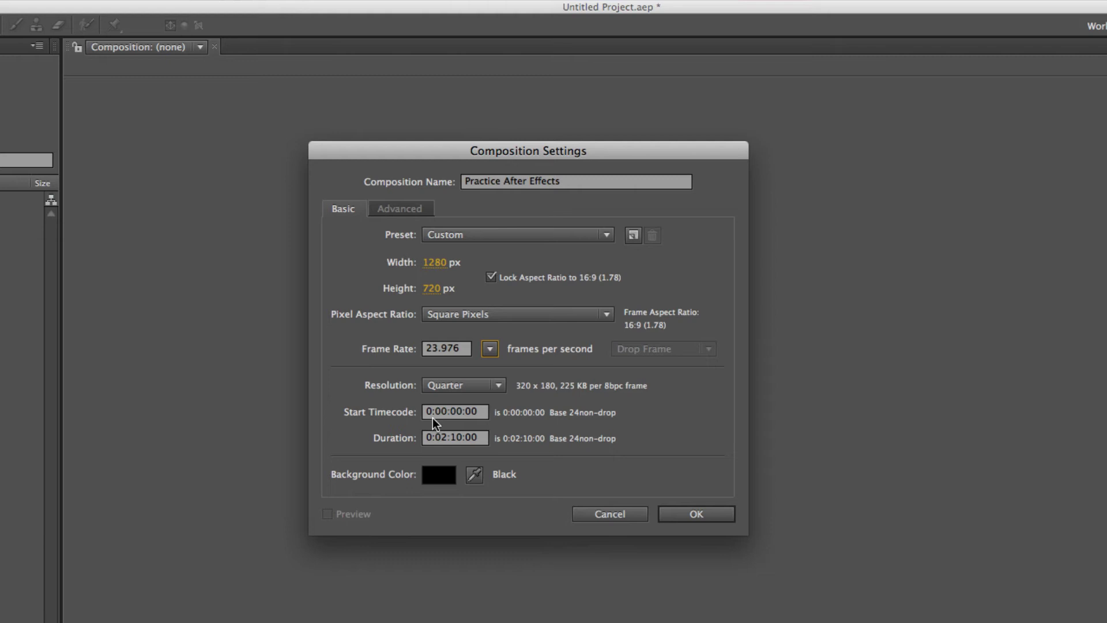
left_click(468, 383)
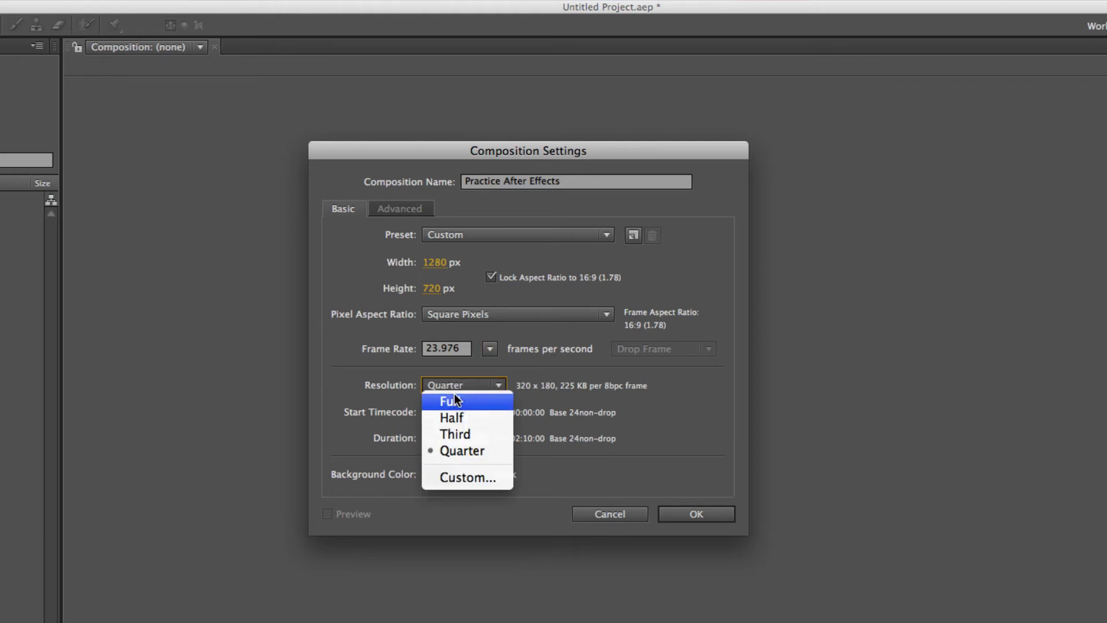
left_click(454, 400)
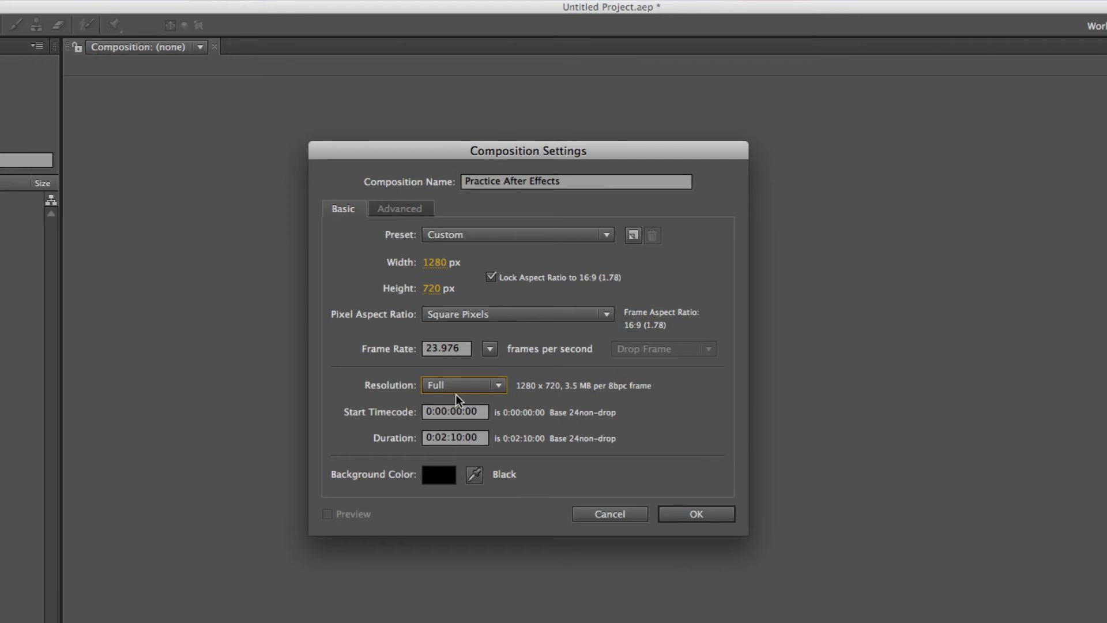
left_click(496, 385)
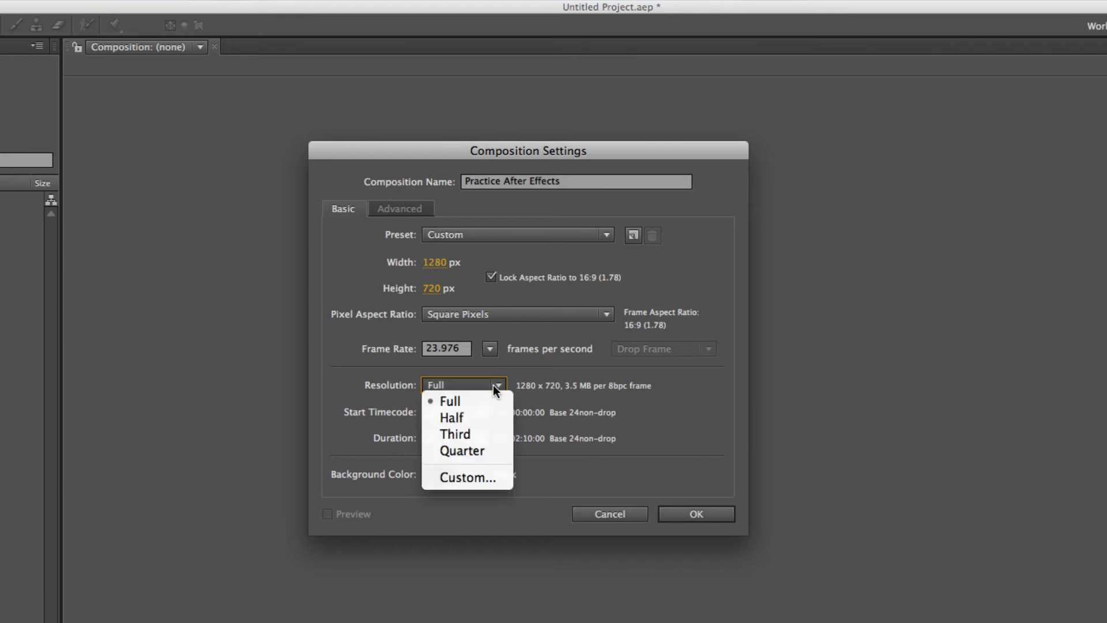
left_click(324, 373)
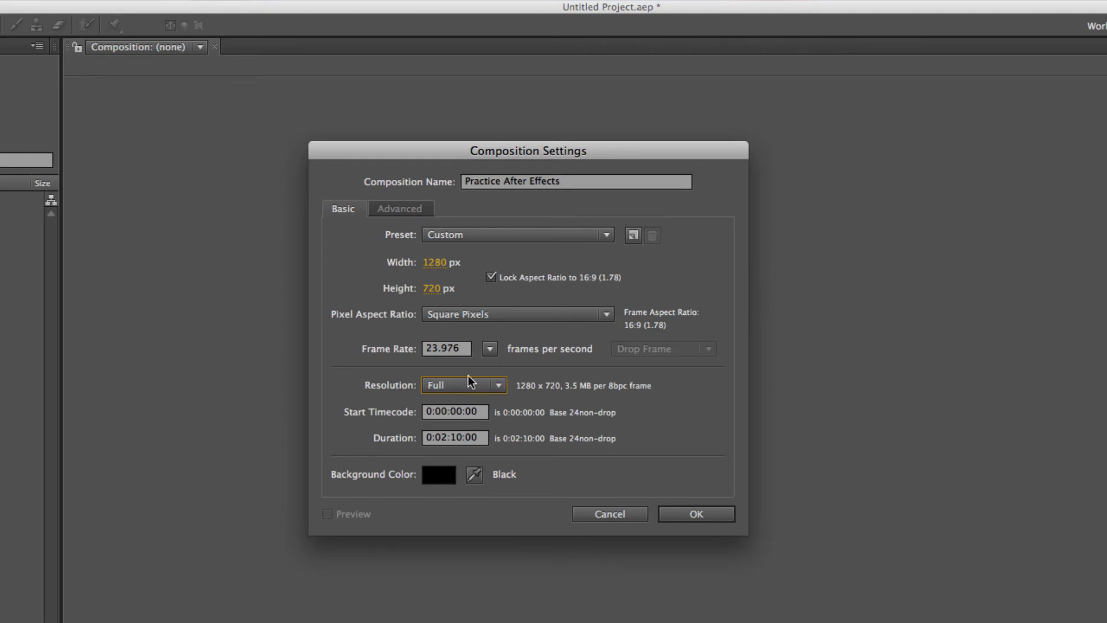
left_click(445, 386)
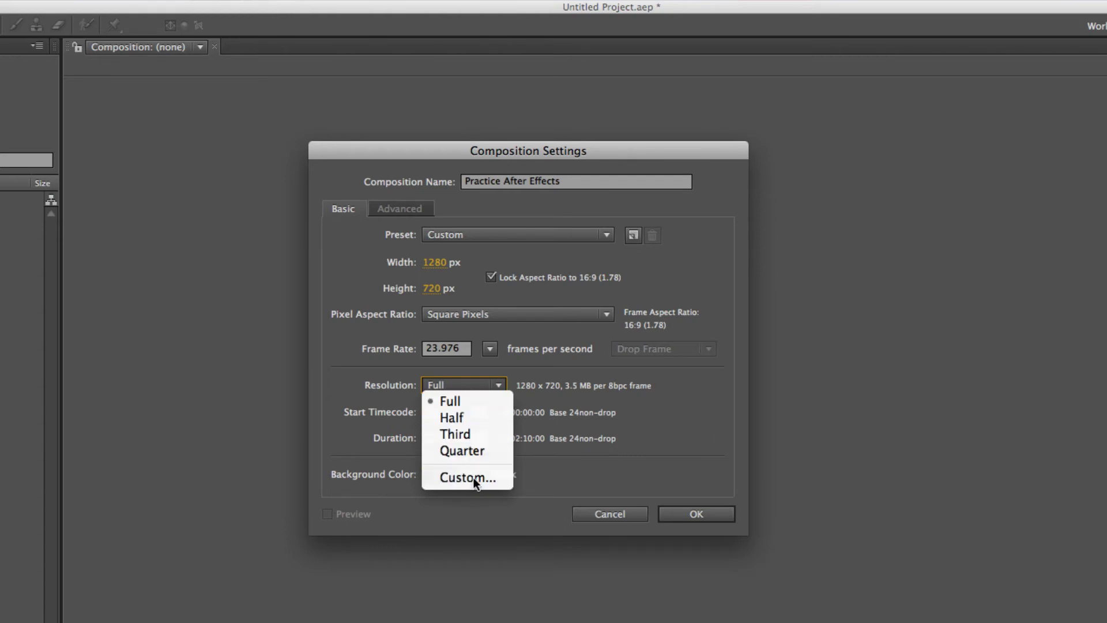
left_click(393, 373)
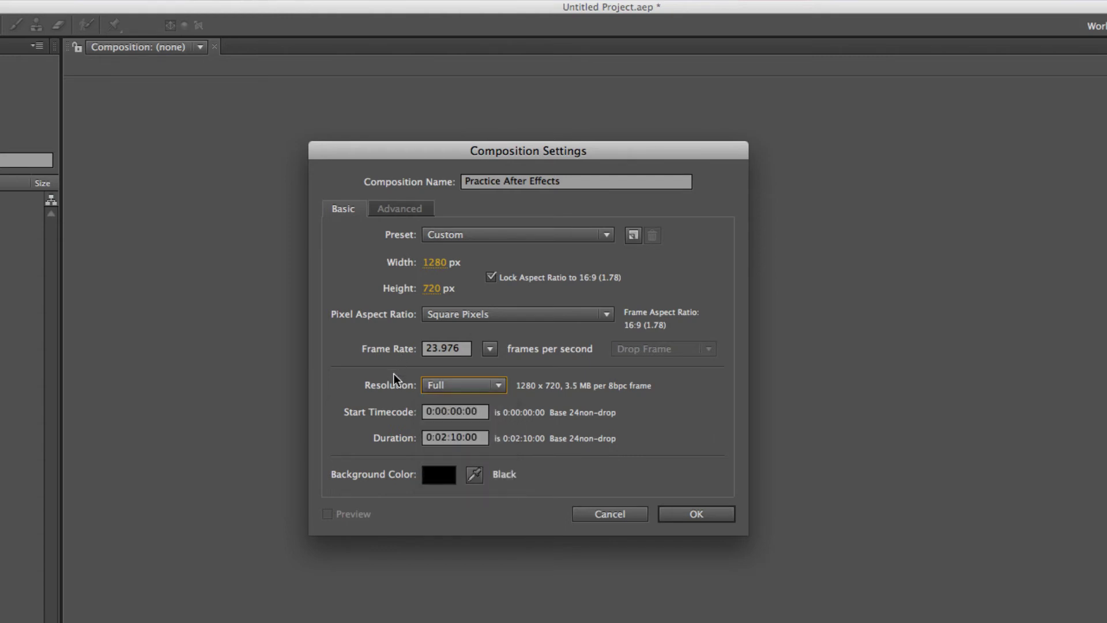
left_click(477, 386)
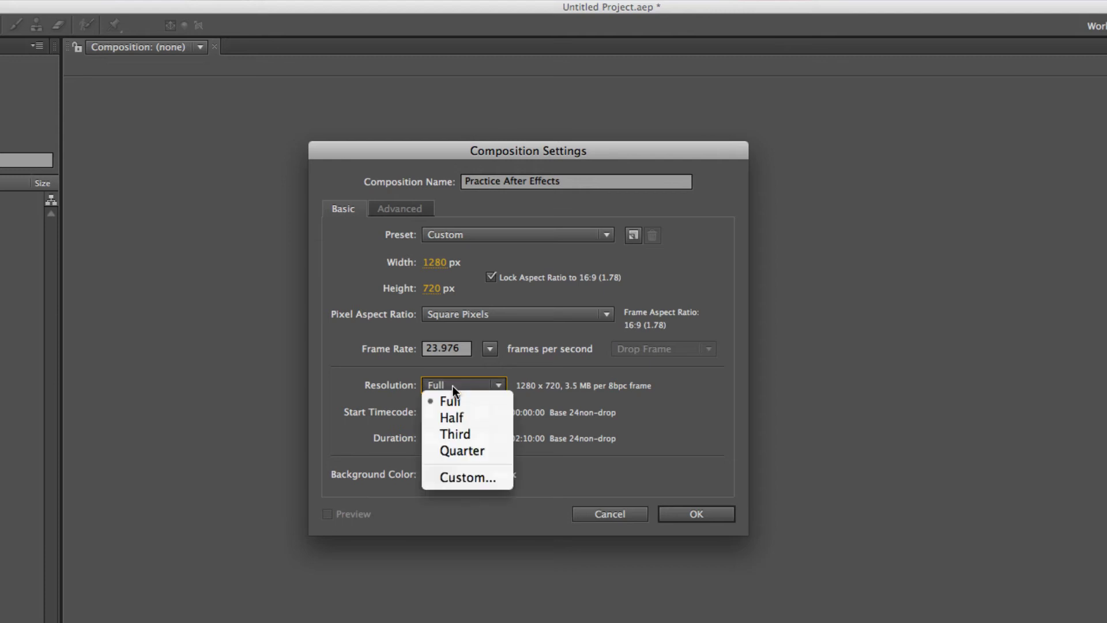
left_click(371, 396)
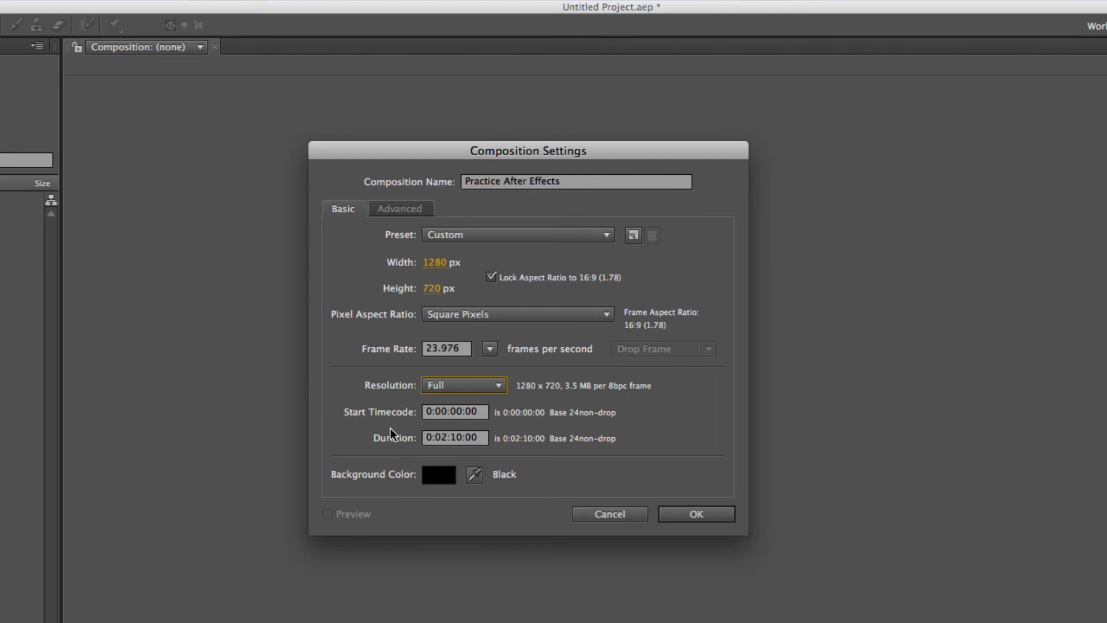
Step: Set the composition duration to 0:00:10:00
left_click(453, 436)
left_click(444, 438)
key("BackSpace")
type("0")
left_click_drag(449, 438, 462, 439)
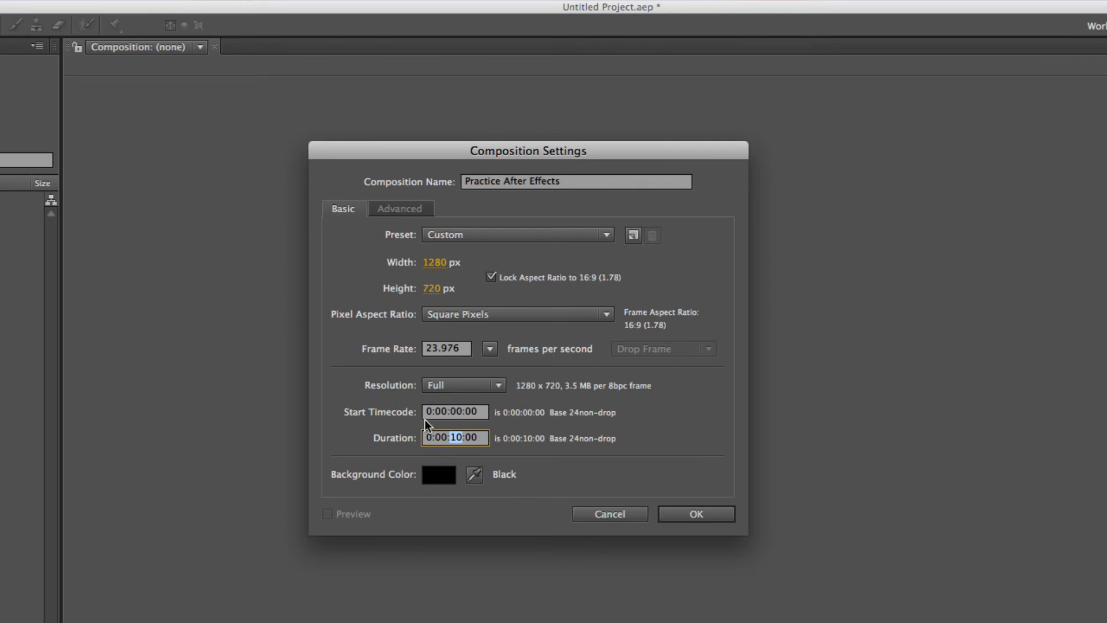
left_click(633, 412)
Step: Look over the Advanced settings, return to Basic, and create the composition
left_click(403, 212)
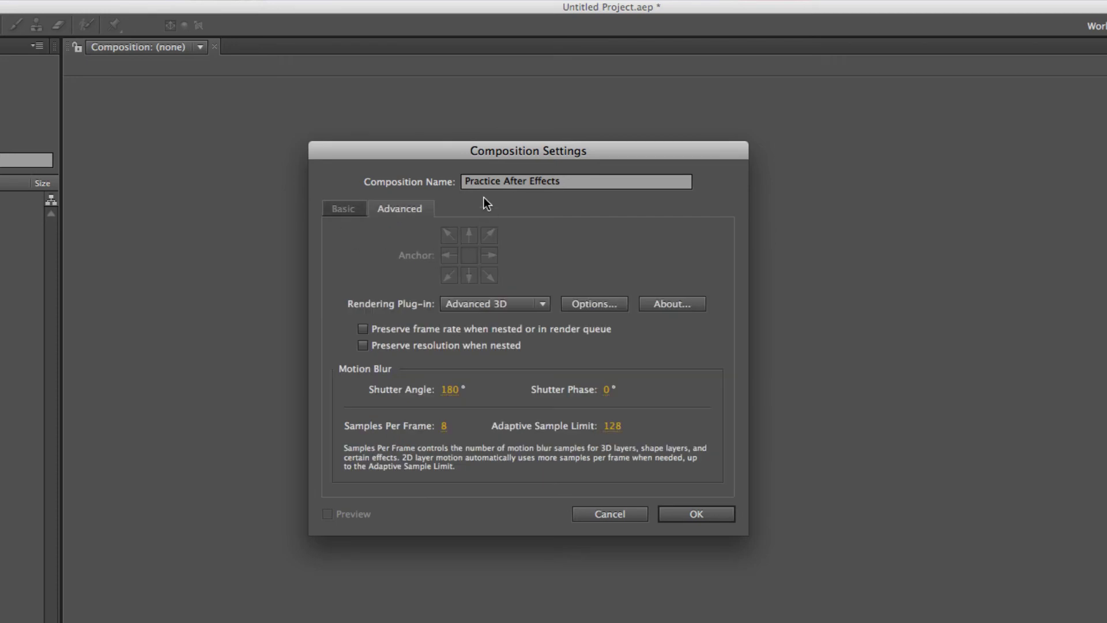
left_click(346, 209)
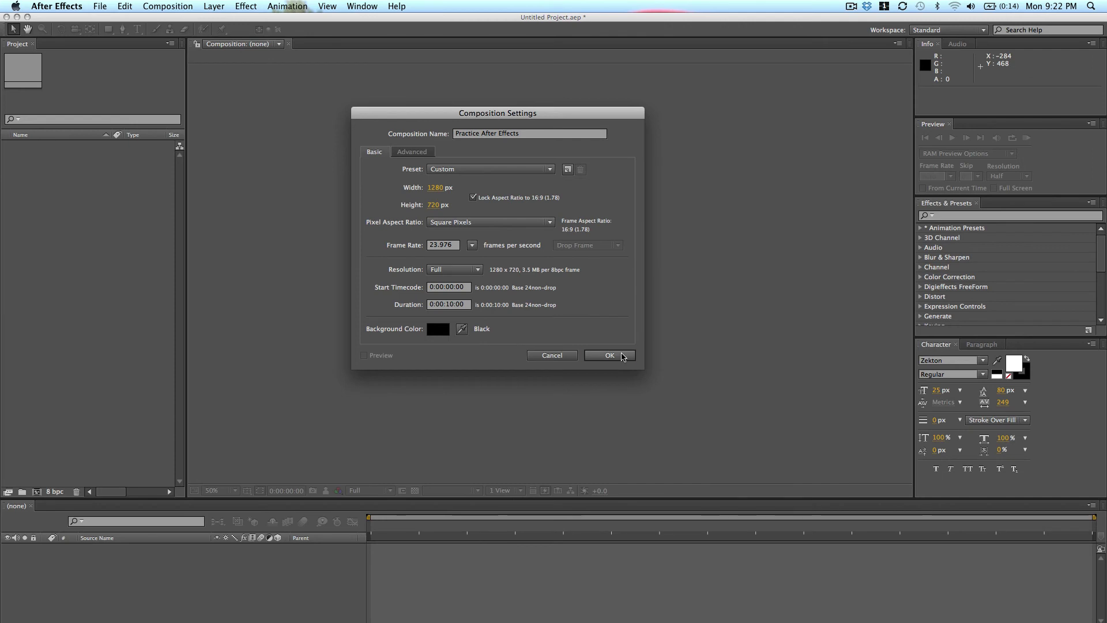
left_click(623, 356)
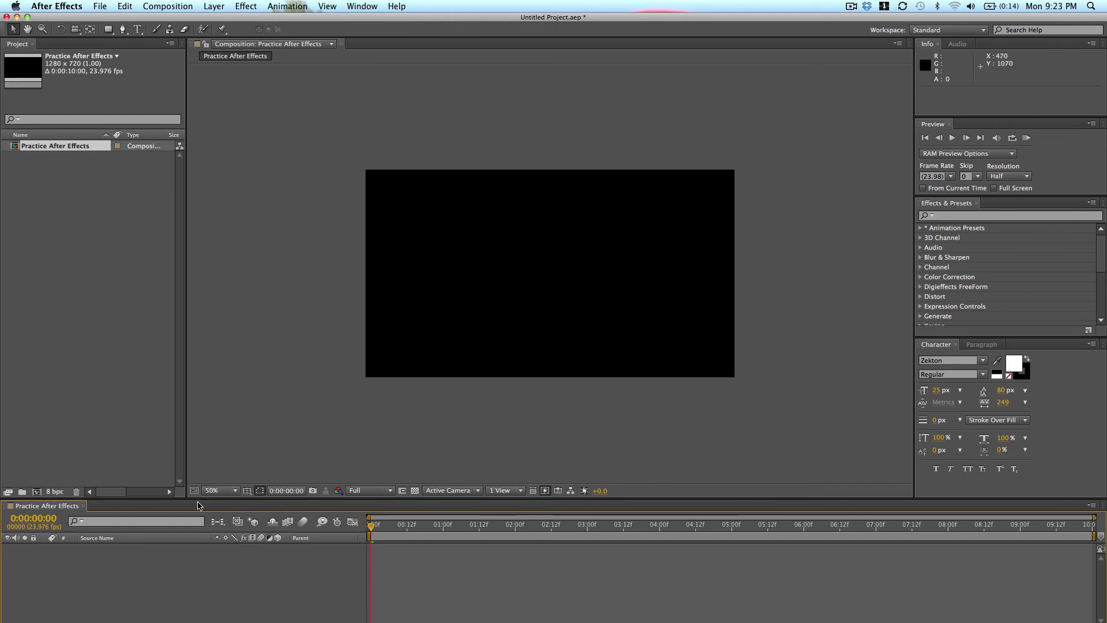
Step: Set magnification to Fit up to 100%, widen the Project panel, and enlarge the viewer
left_click(214, 492)
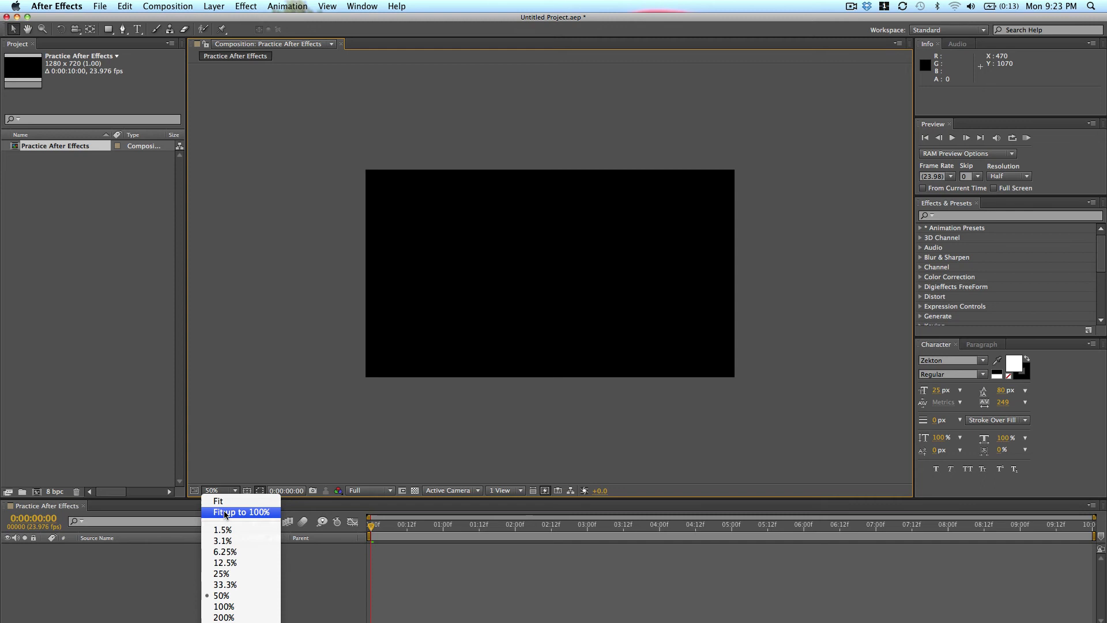
left_click(225, 513)
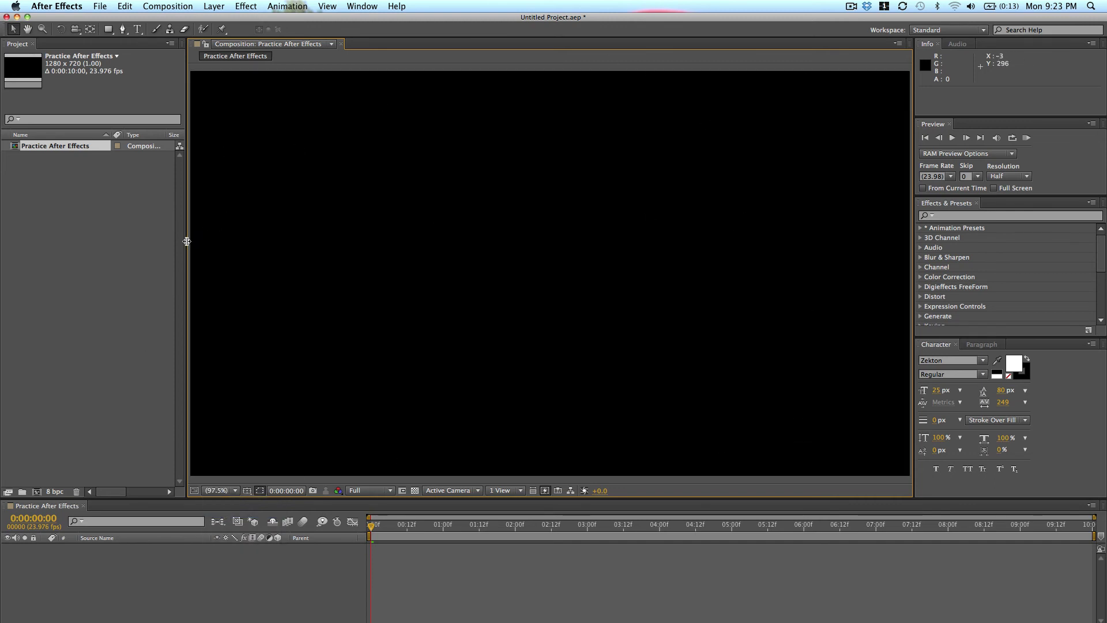
left_click_drag(188, 243, 272, 231)
left_click_drag(144, 203, 211, 233)
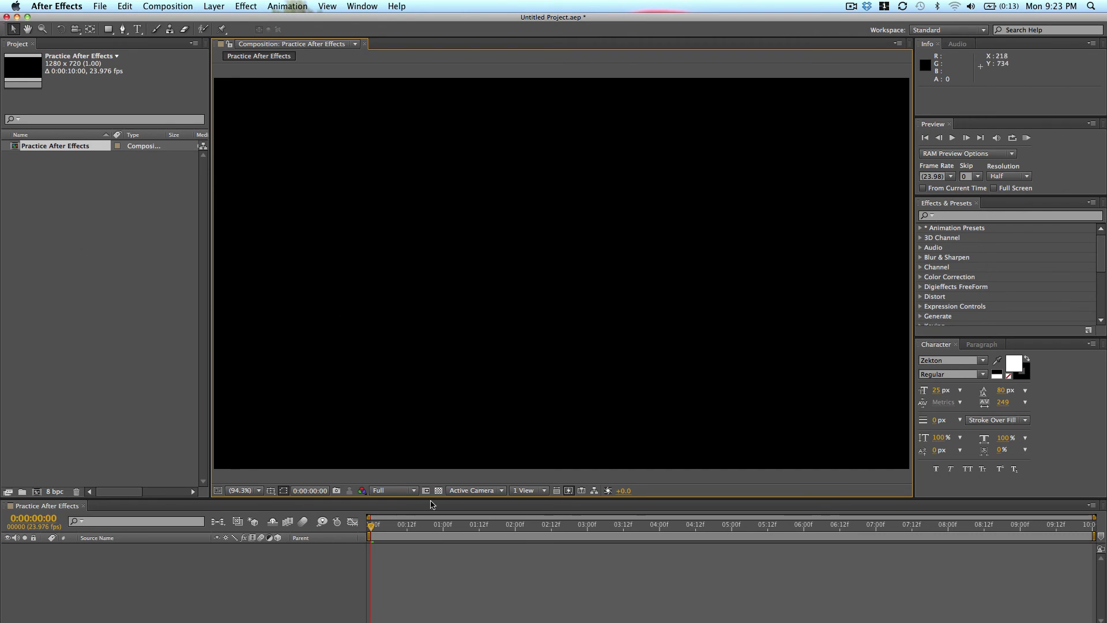
left_click_drag(431, 498, 431, 520)
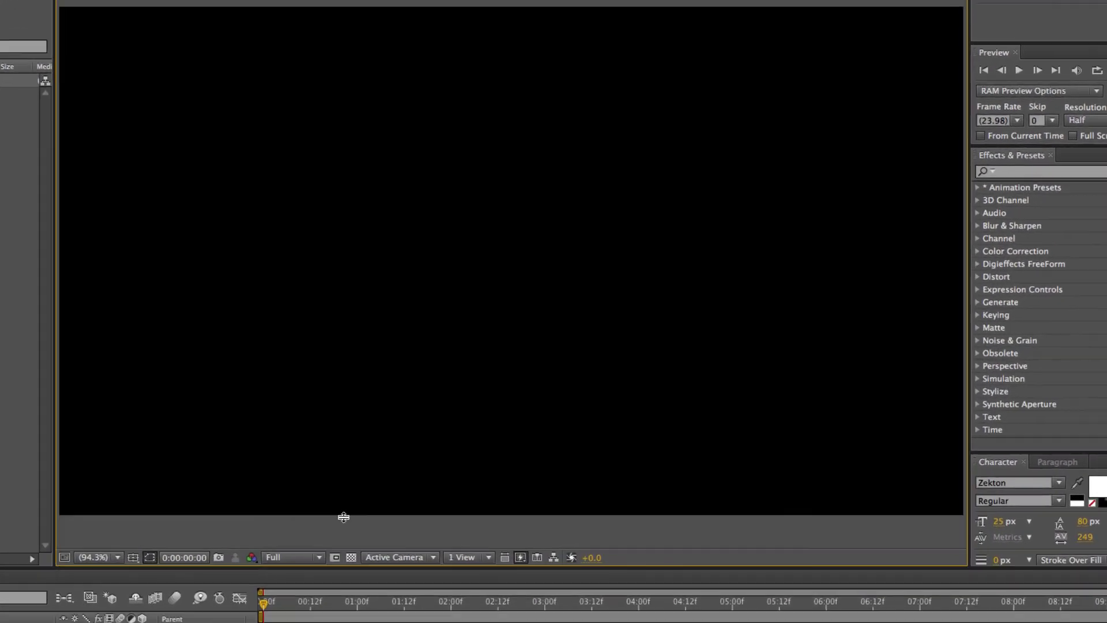
left_click_drag(343, 517, 344, 510)
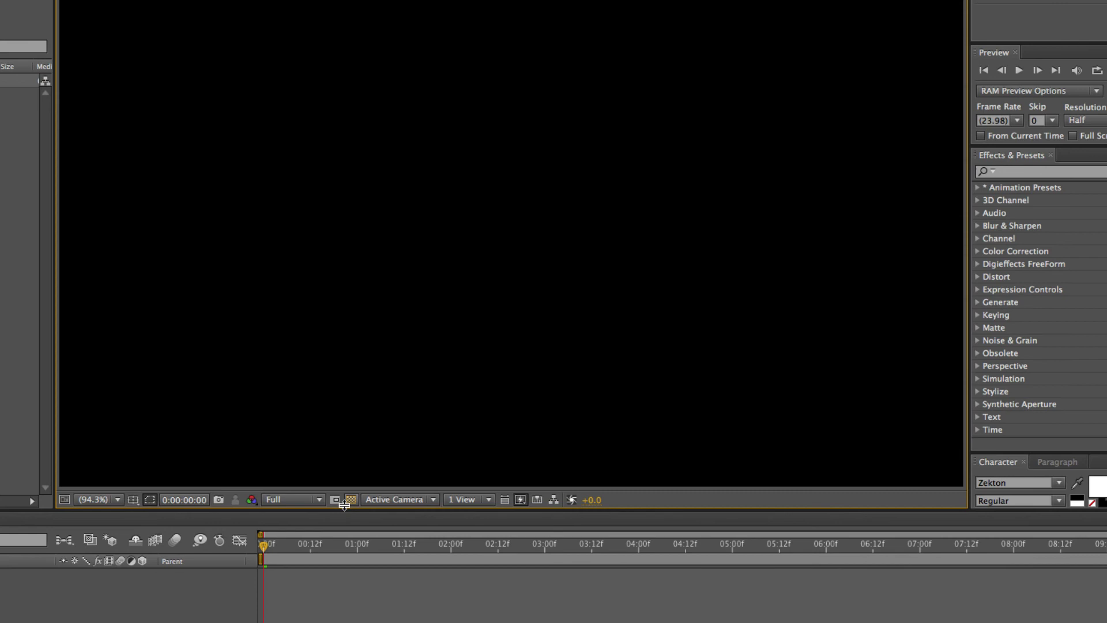
left_click(289, 498)
left_click(290, 497)
left_click(292, 500)
left_click(304, 497)
left_click(351, 500)
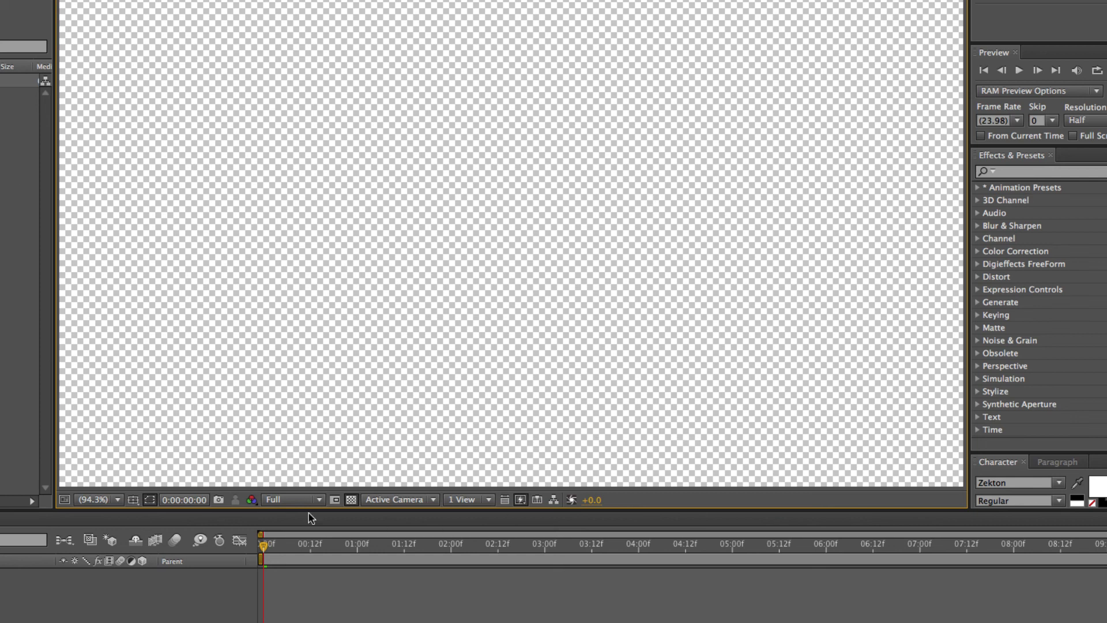
left_click(351, 499)
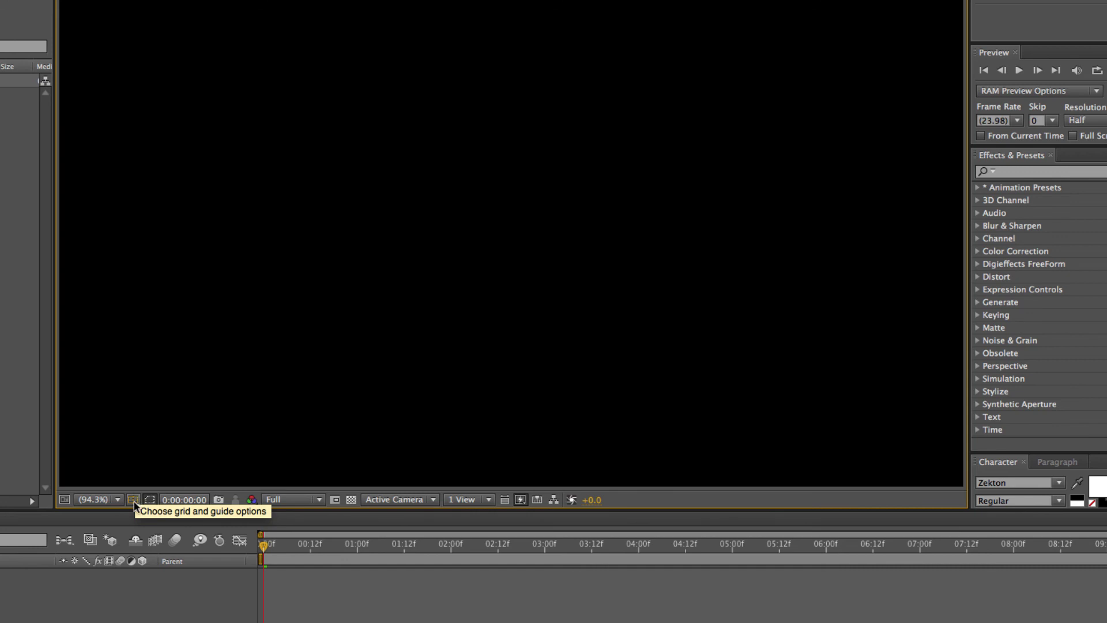
left_click(118, 499)
left_click(119, 500)
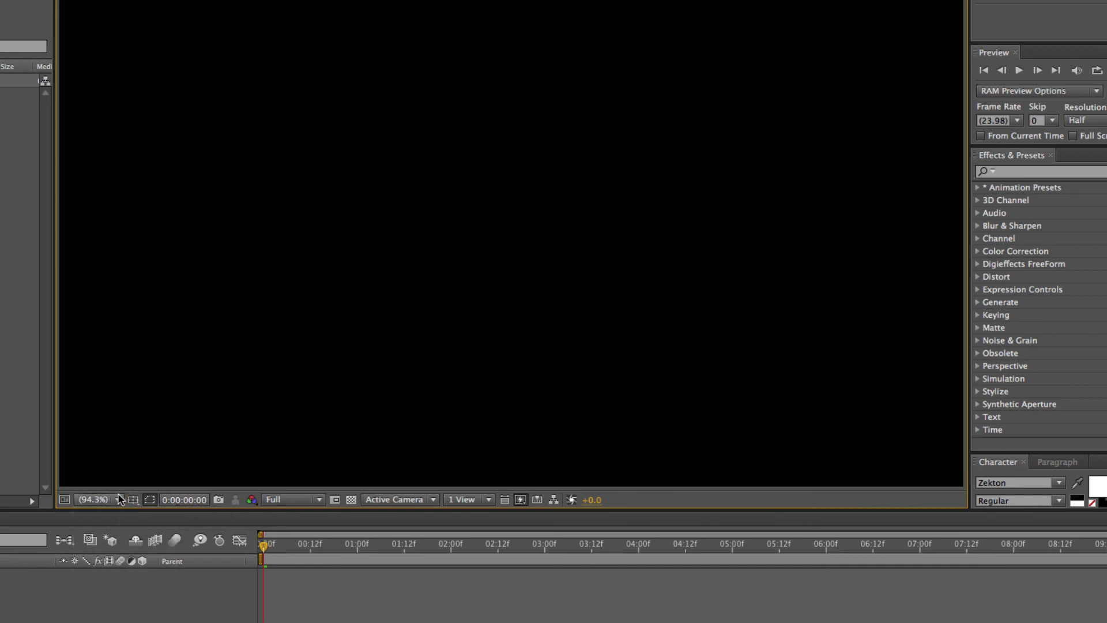
left_click(133, 499)
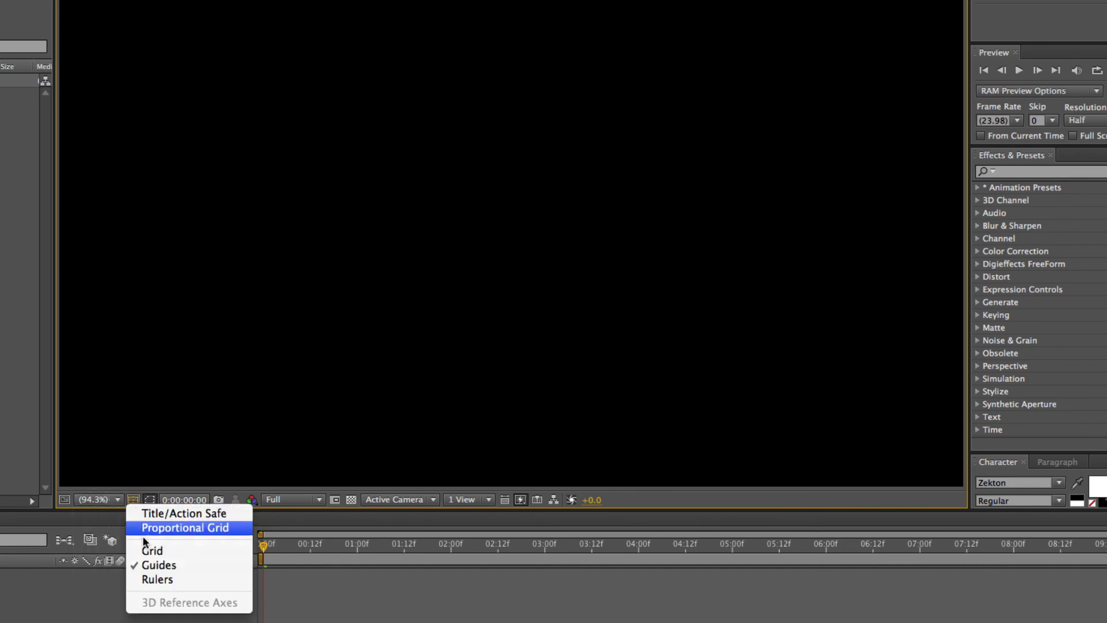
left_click(202, 513)
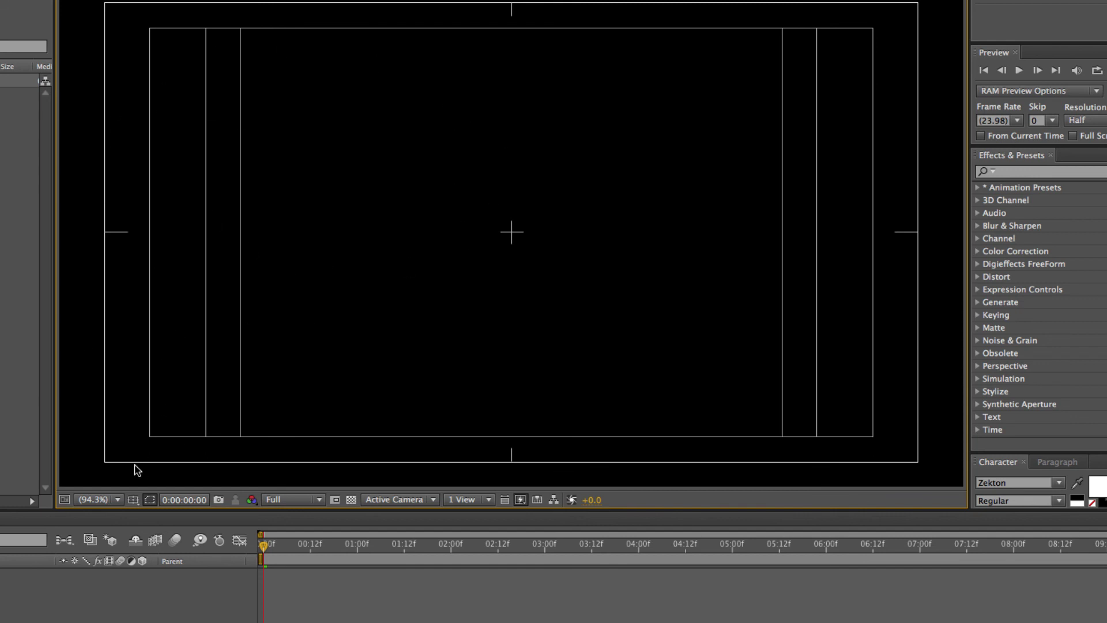
left_click(133, 499)
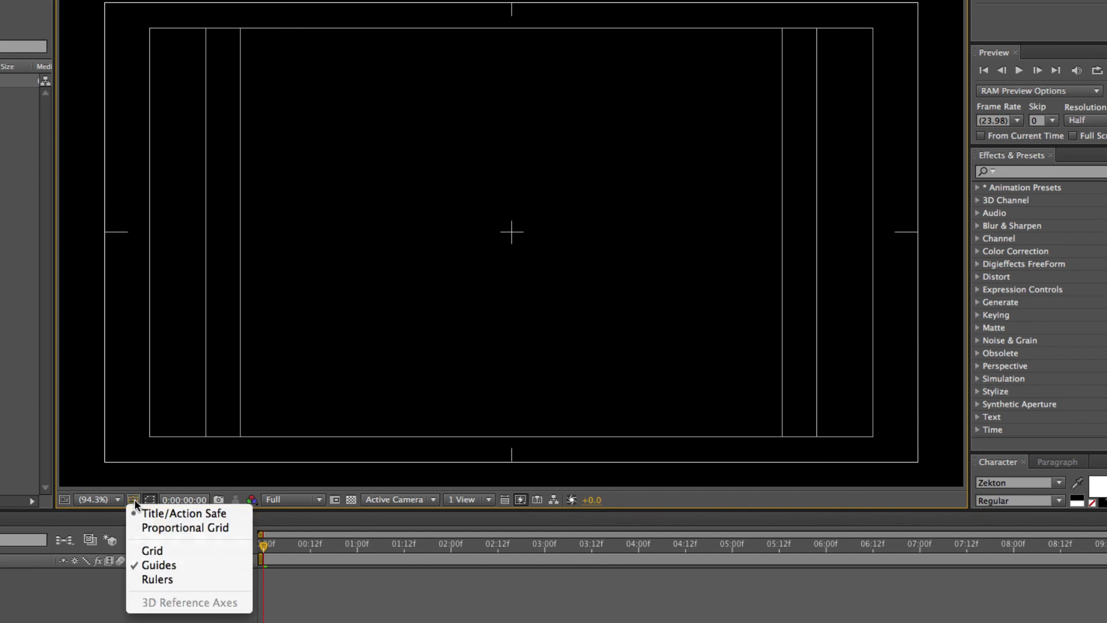
left_click(152, 527)
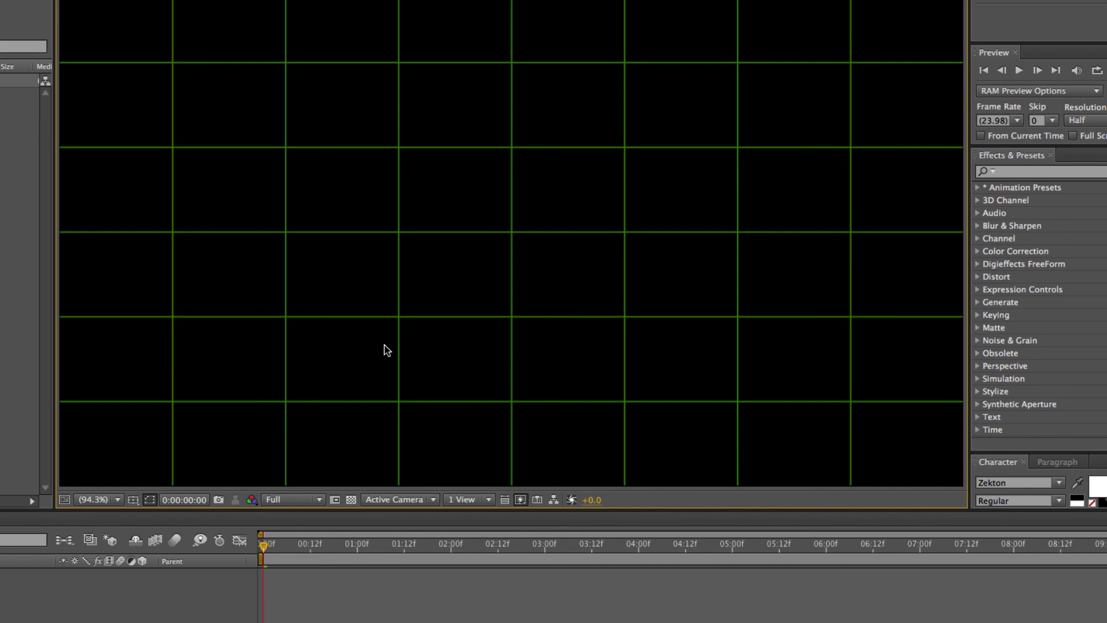
left_click(134, 499)
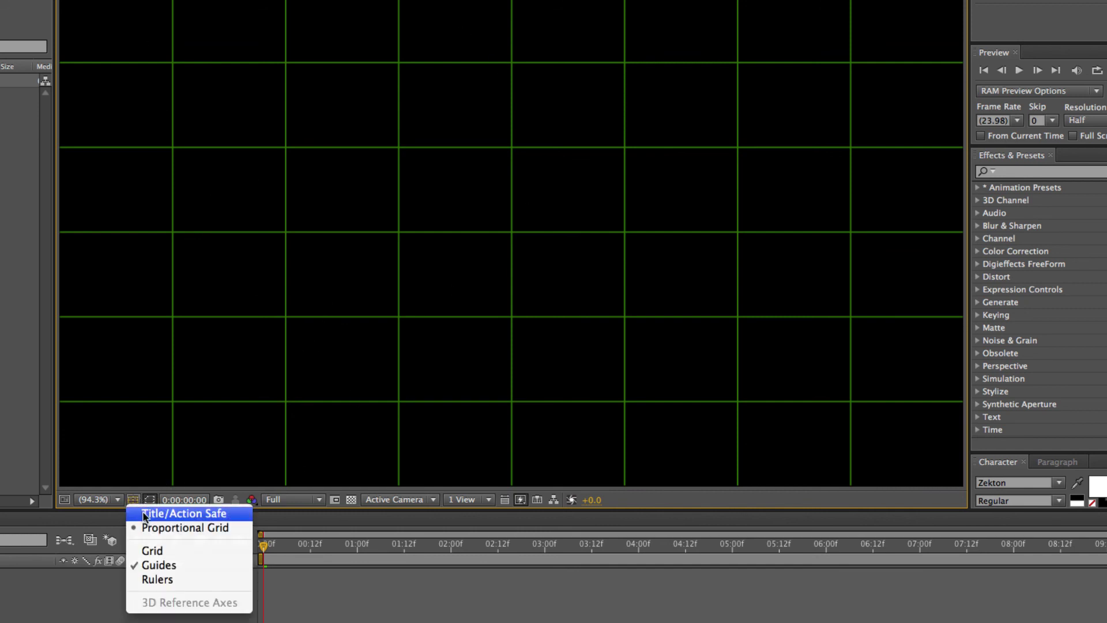
left_click(150, 527)
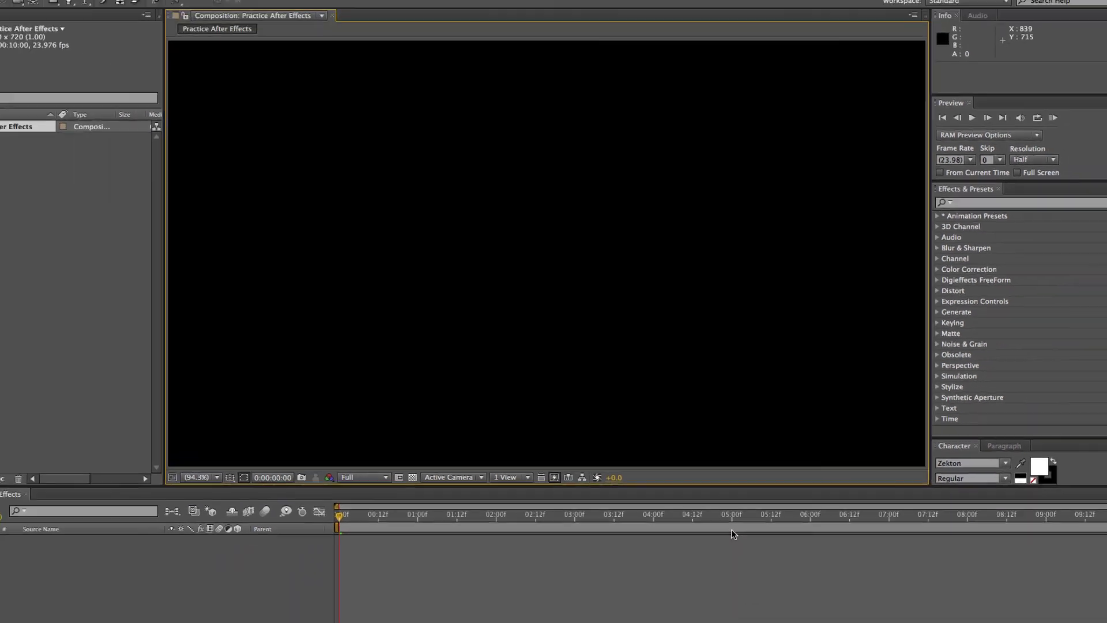